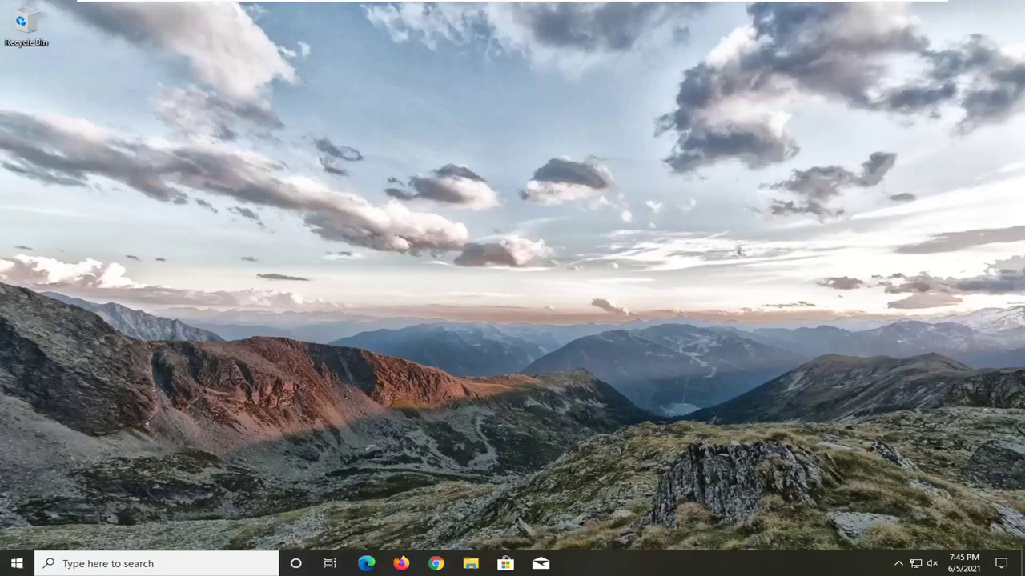
Find Troubleshoot settings via a 'troubleshoot' search and show the Additional troubleshooters list
left_click(16, 564)
type("trouble")
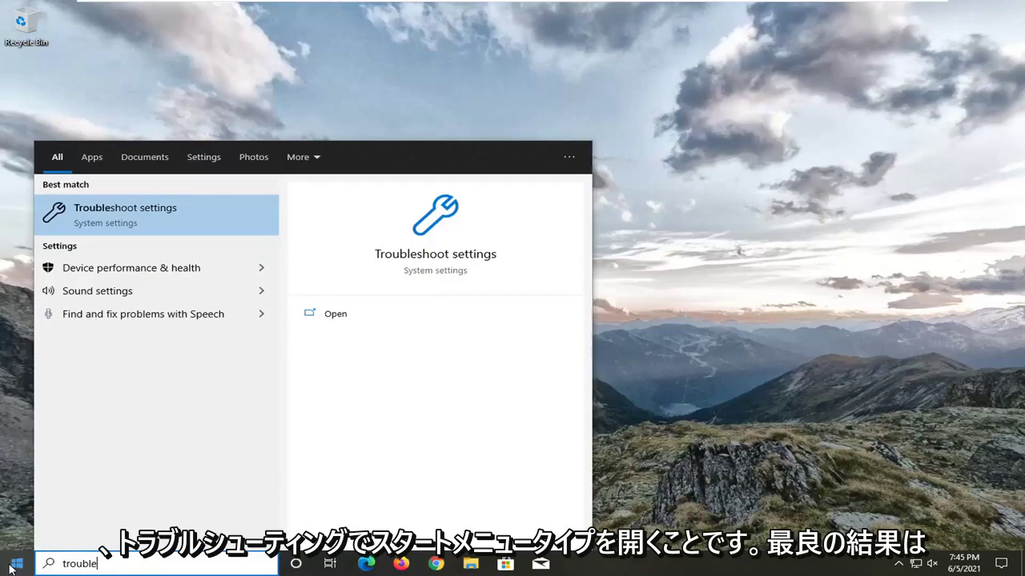
type("shoot")
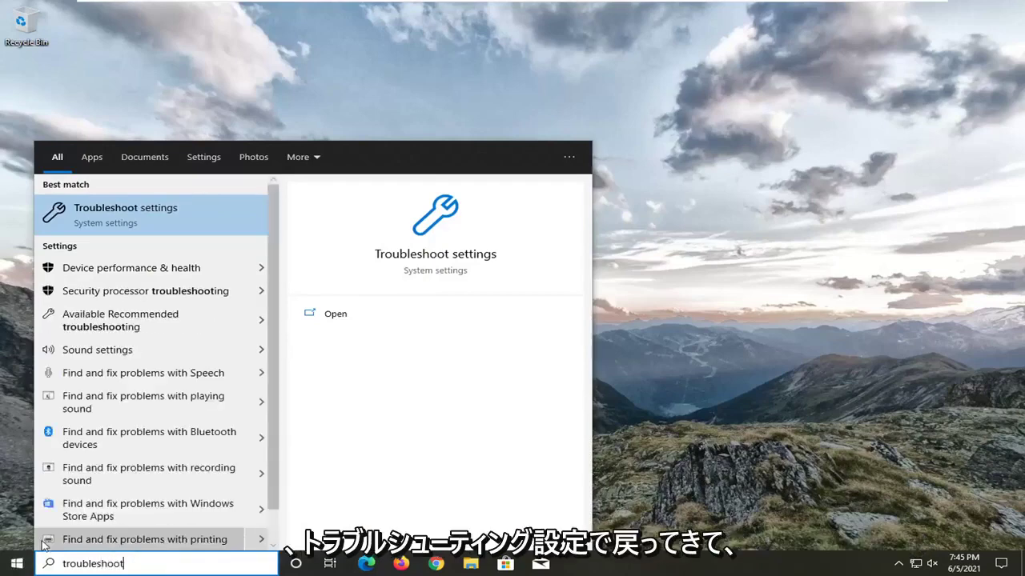
left_click(109, 228)
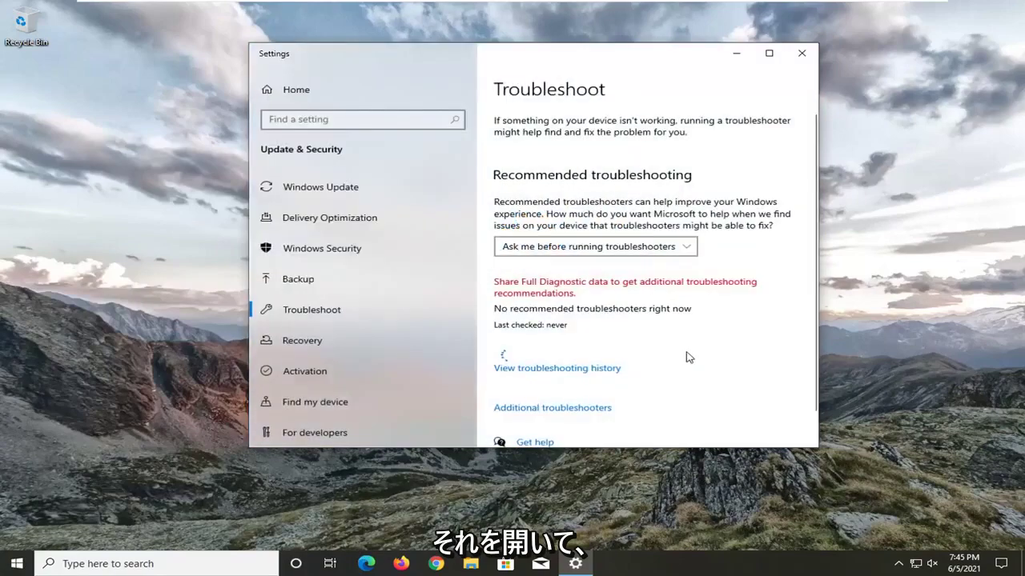
scroll(686, 353, "down", 1)
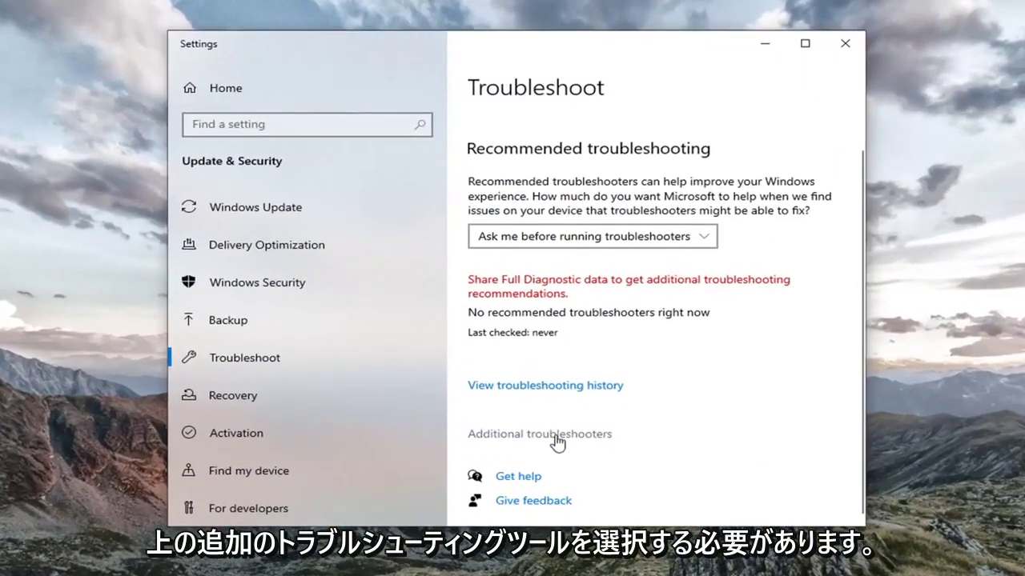
left_click(598, 422)
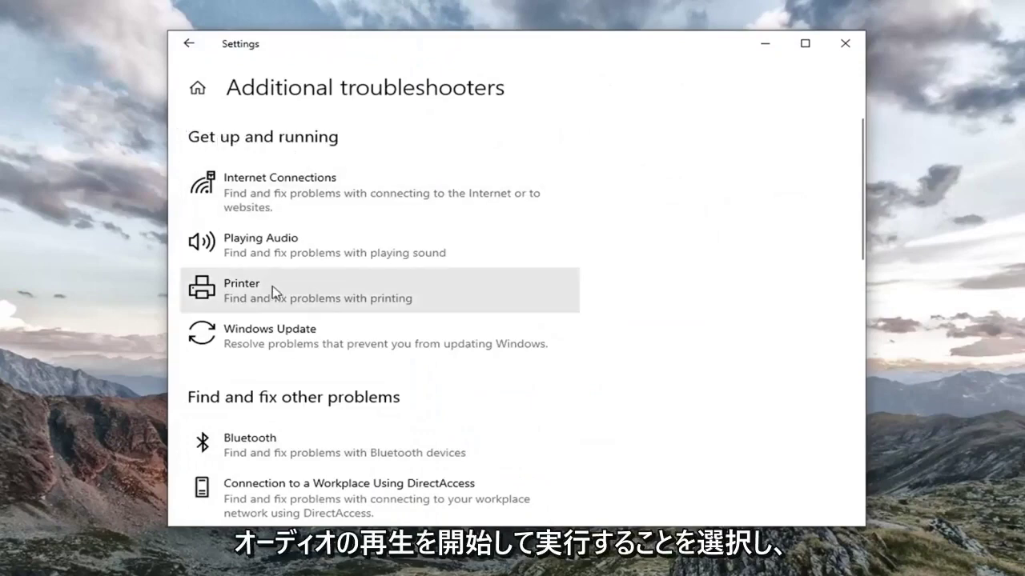
Run the Playing Audio troubleshooter, accepting the Audio Enhancements prompt, then close it after the results
left_click(280, 248)
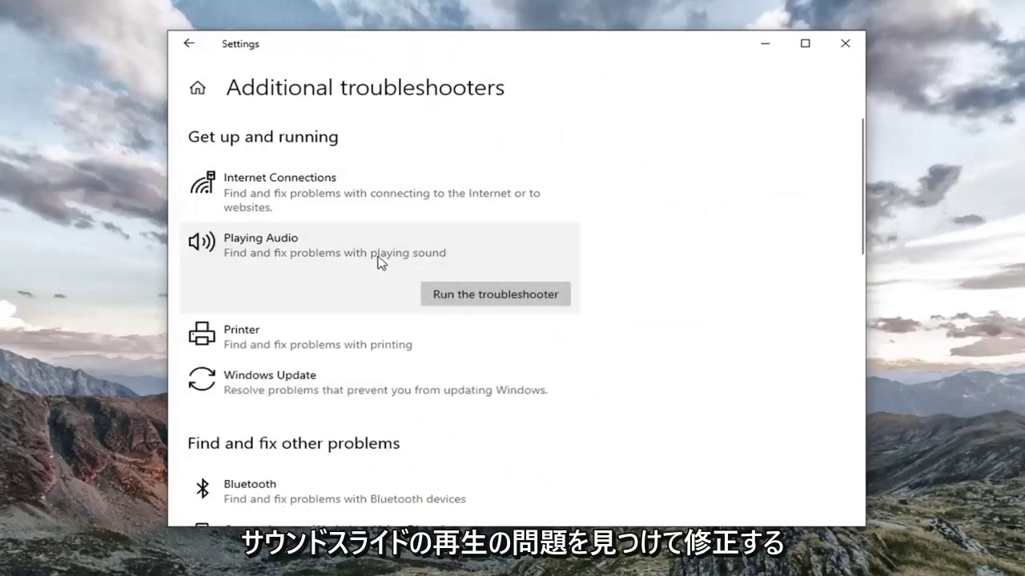
left_click(492, 298)
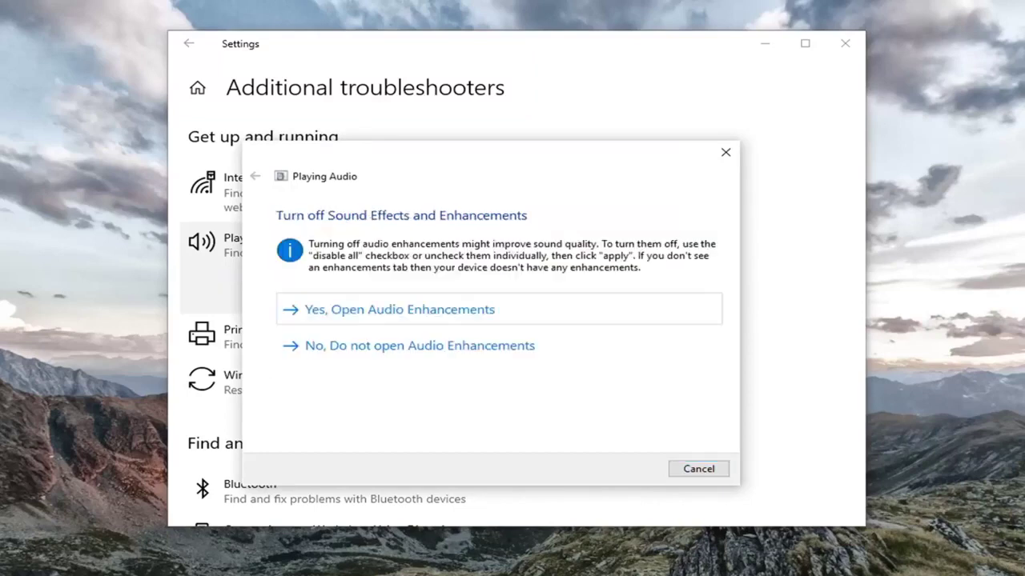
left_click(408, 318)
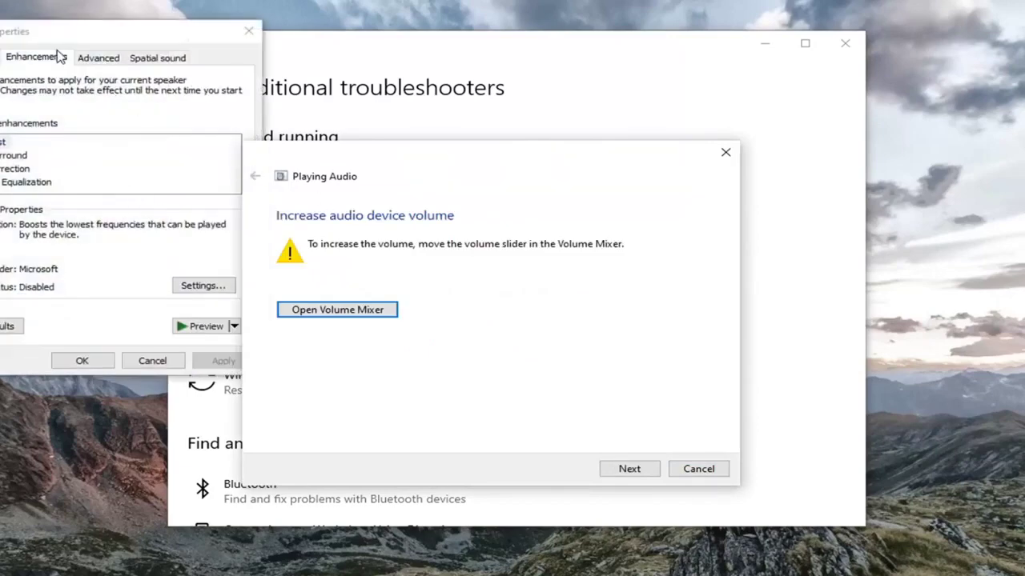
left_click_drag(60, 36, 377, 107)
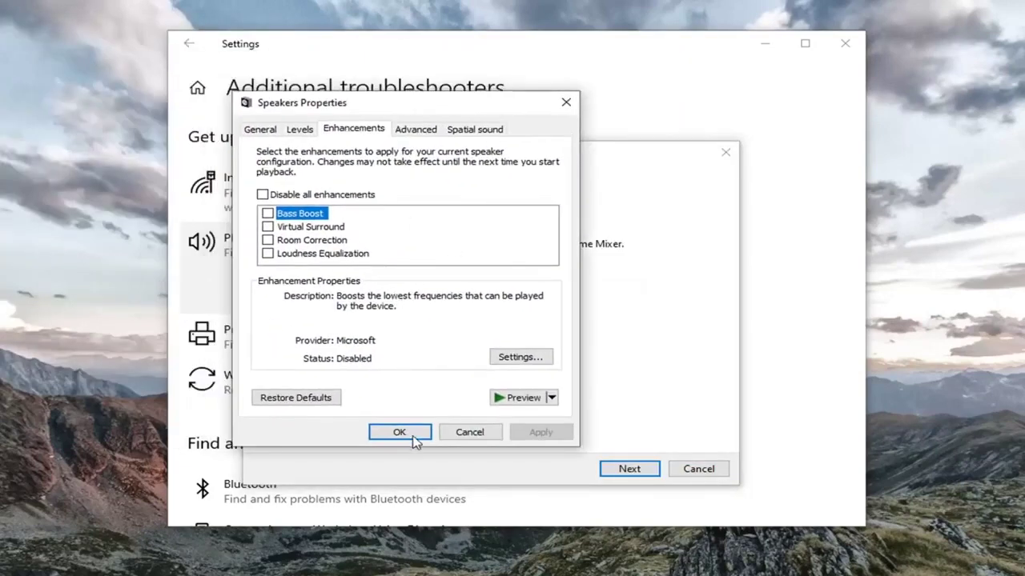
left_click(475, 436)
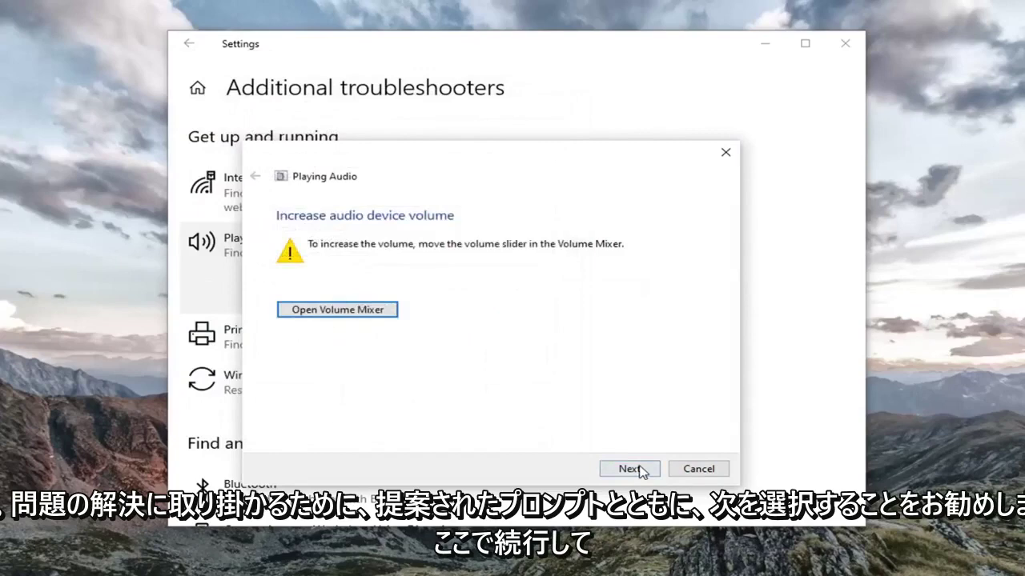
left_click(629, 469)
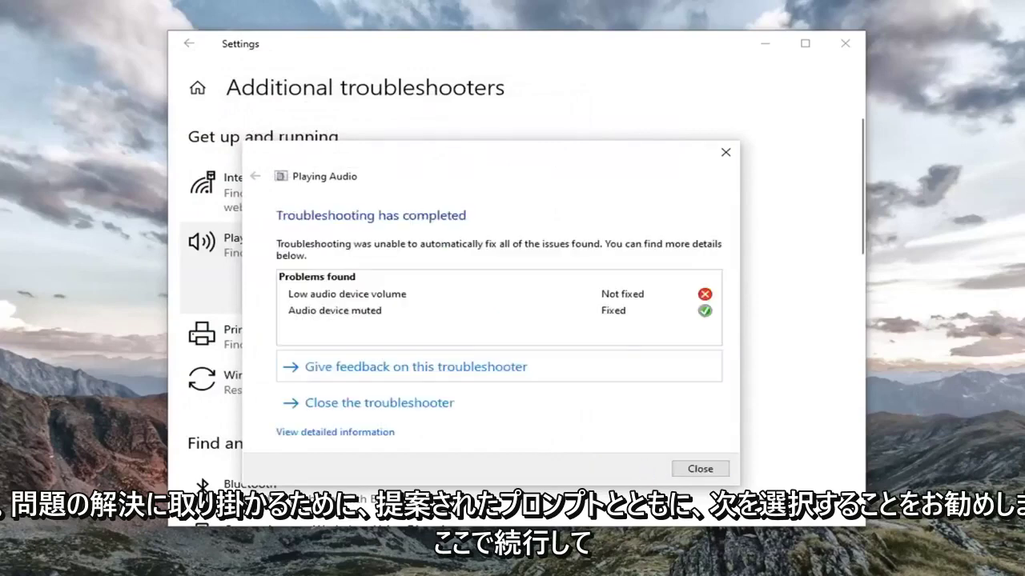
left_click(700, 468)
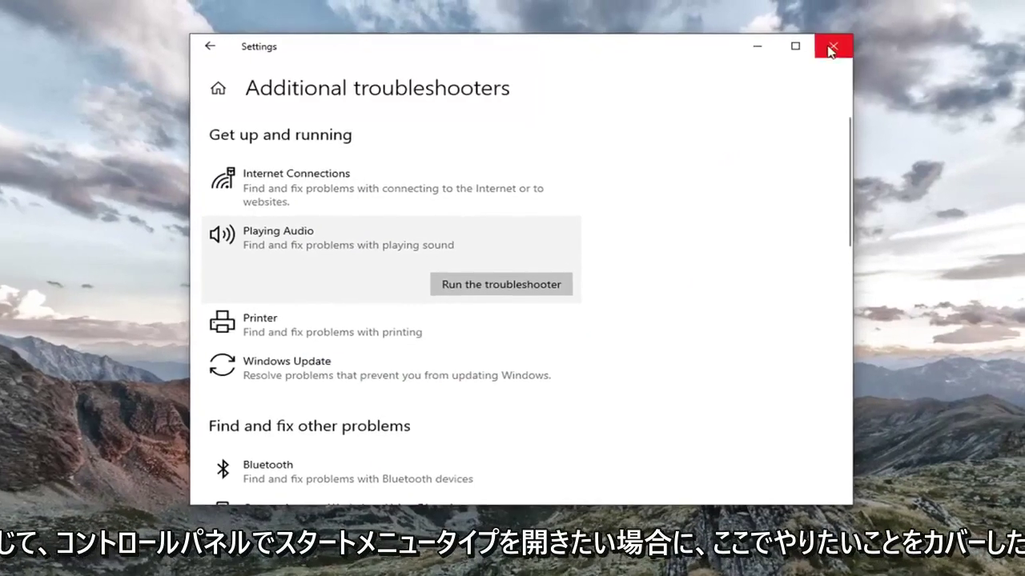
Close Settings, then find Control Panel with a 'control panel' search and view it by Large icons
left_click(844, 43)
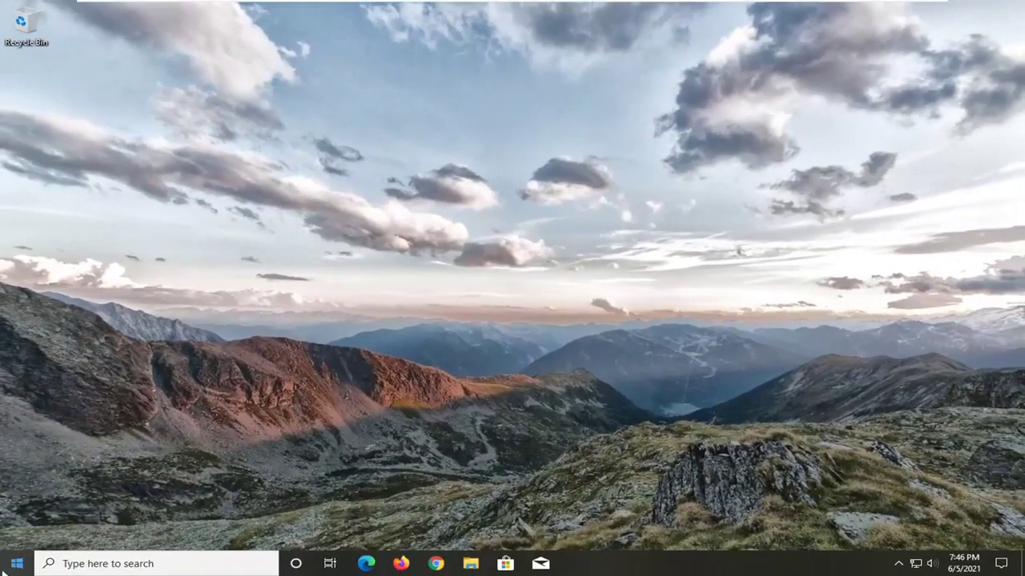
left_click(10, 568)
left_click(10, 568)
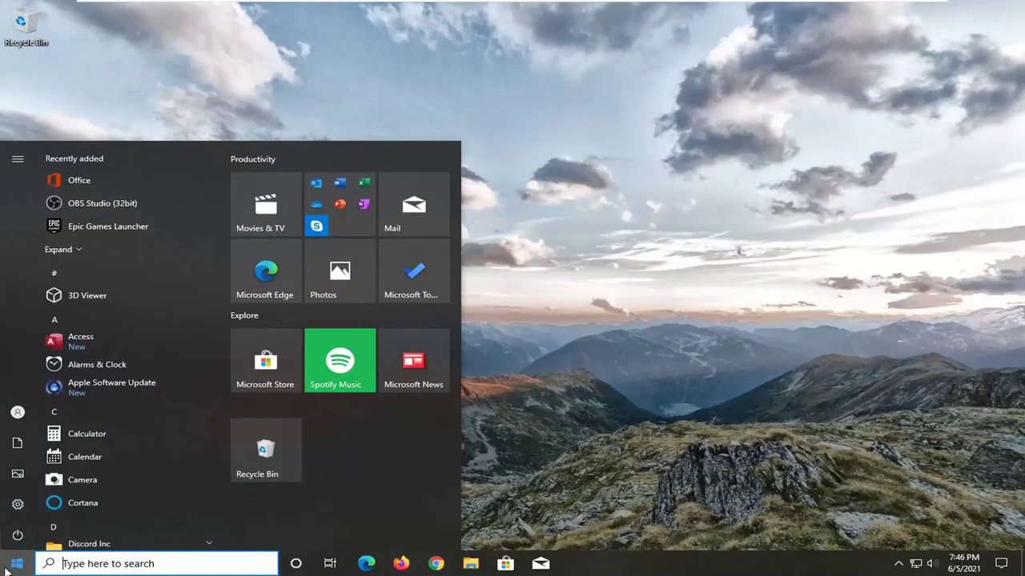
type("control panel")
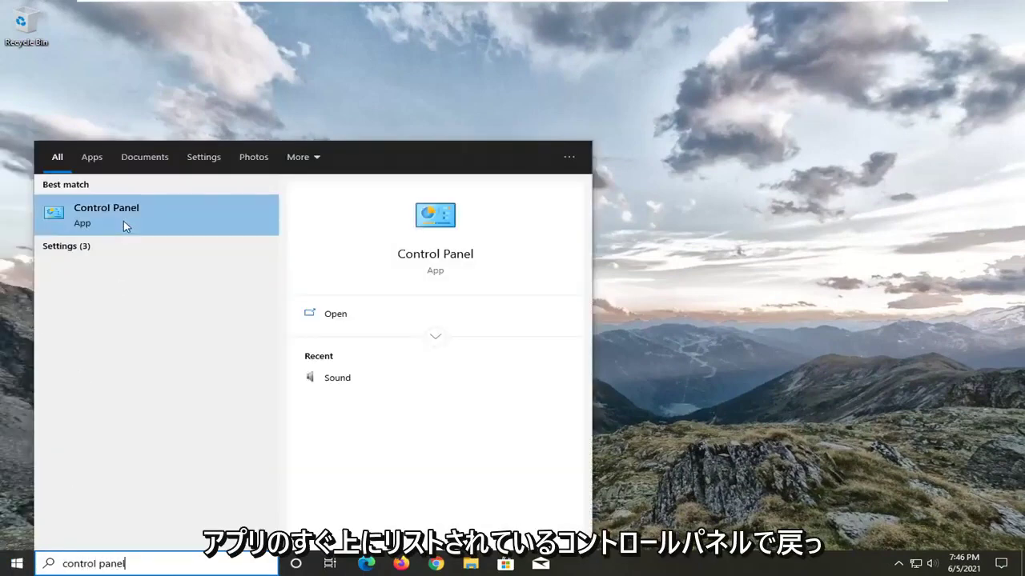
left_click(146, 222)
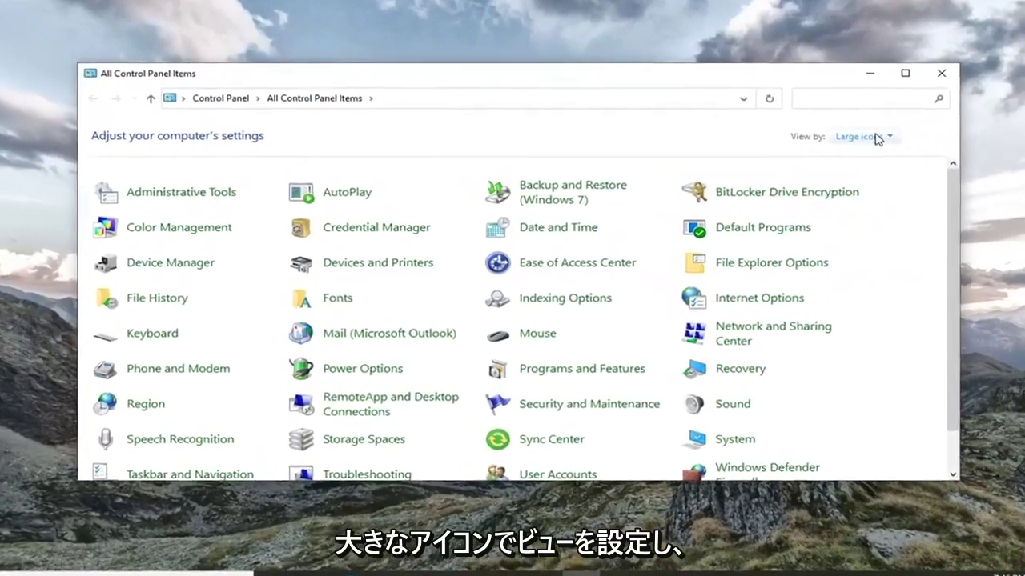
left_click(836, 148)
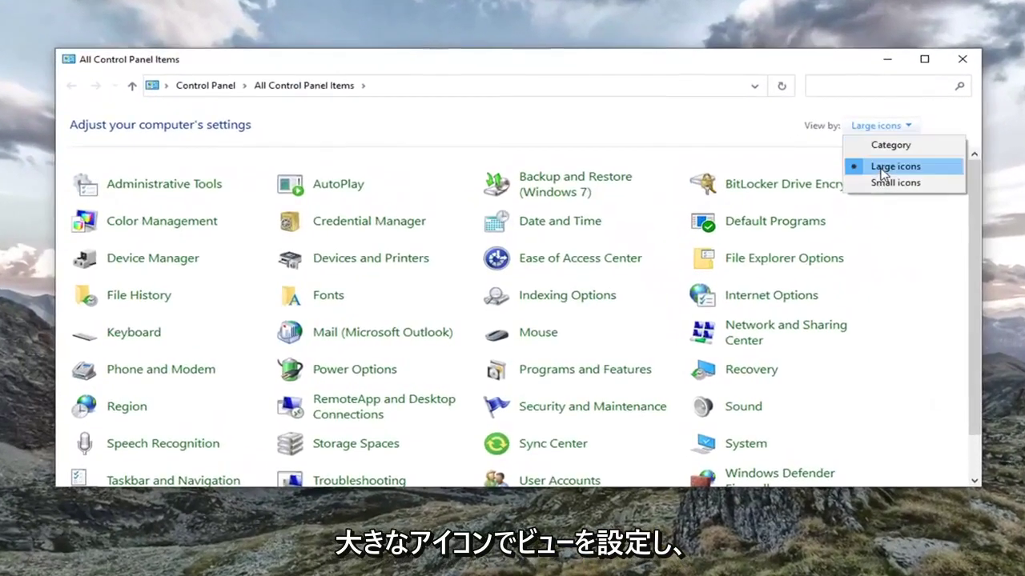
left_click(842, 181)
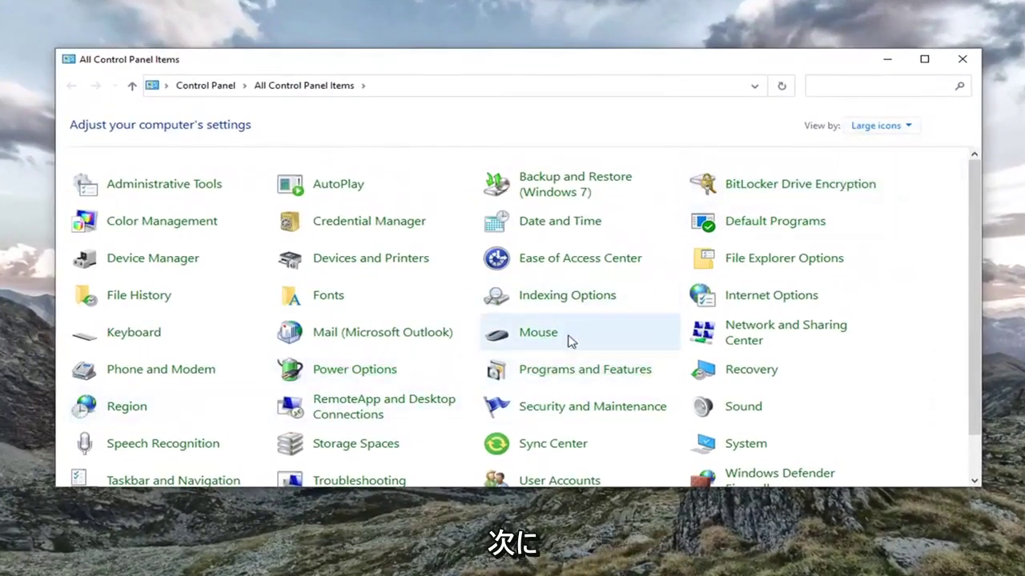
Tick Disable all enhancements for the Speakers playback device in Sound and confirm with OK
left_click(733, 409)
mouse_move(156, 14)
left_mouse_down()
mouse_move(447, 64)
mouse_move(480, 90)
left_mouse_up()
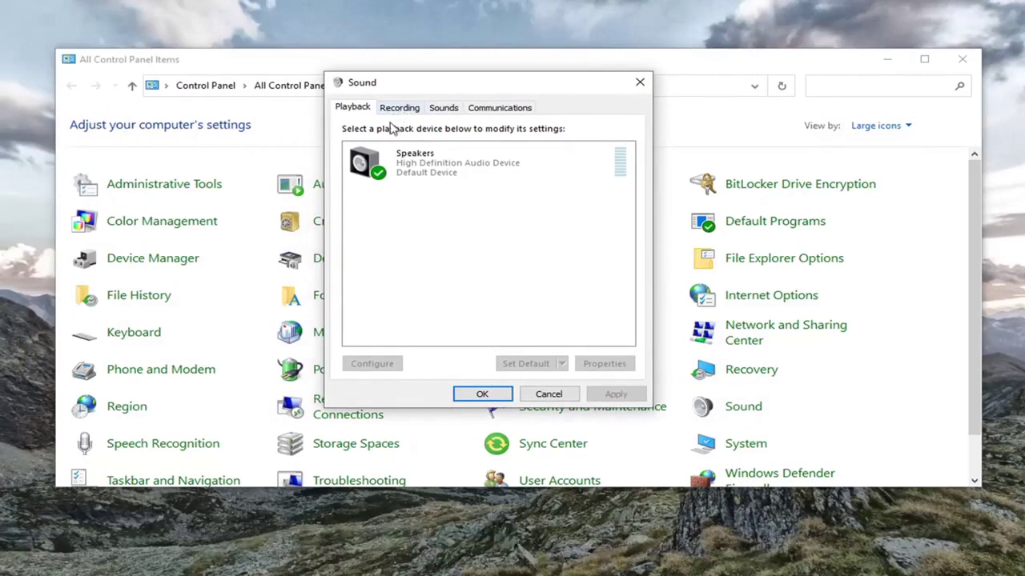
left_click(406, 169)
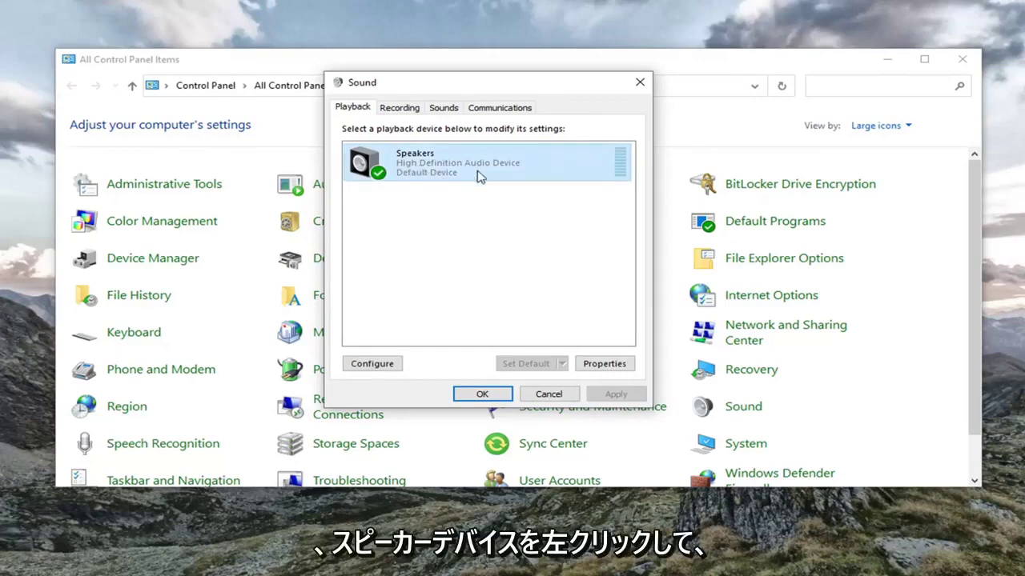
left_click(605, 363)
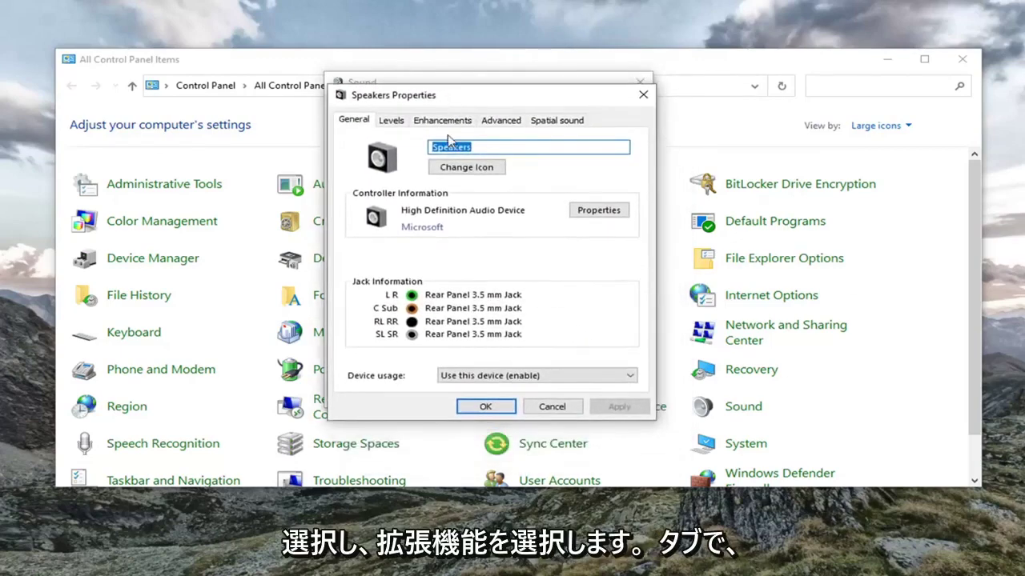
left_click(434, 121)
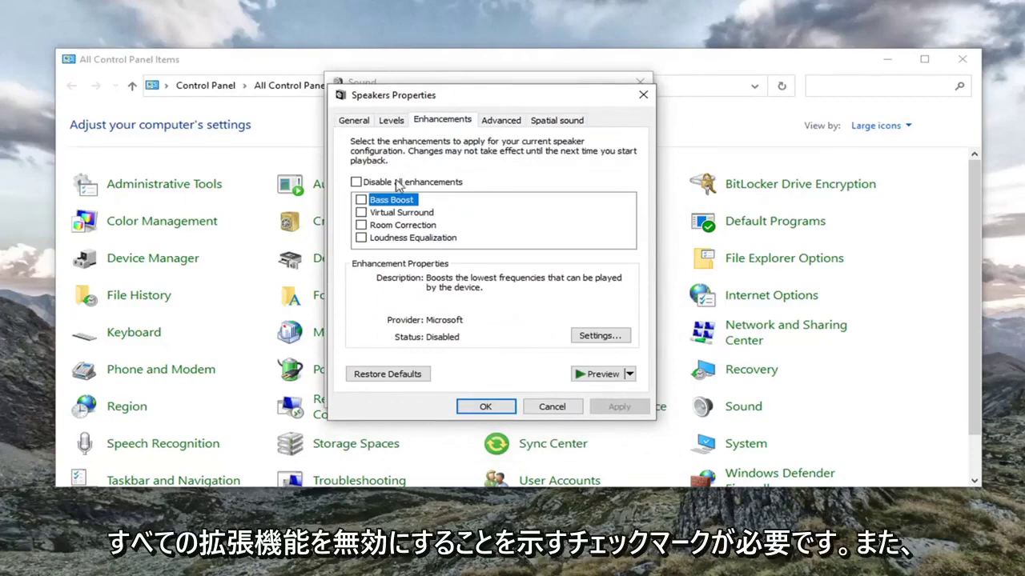
left_click(391, 183)
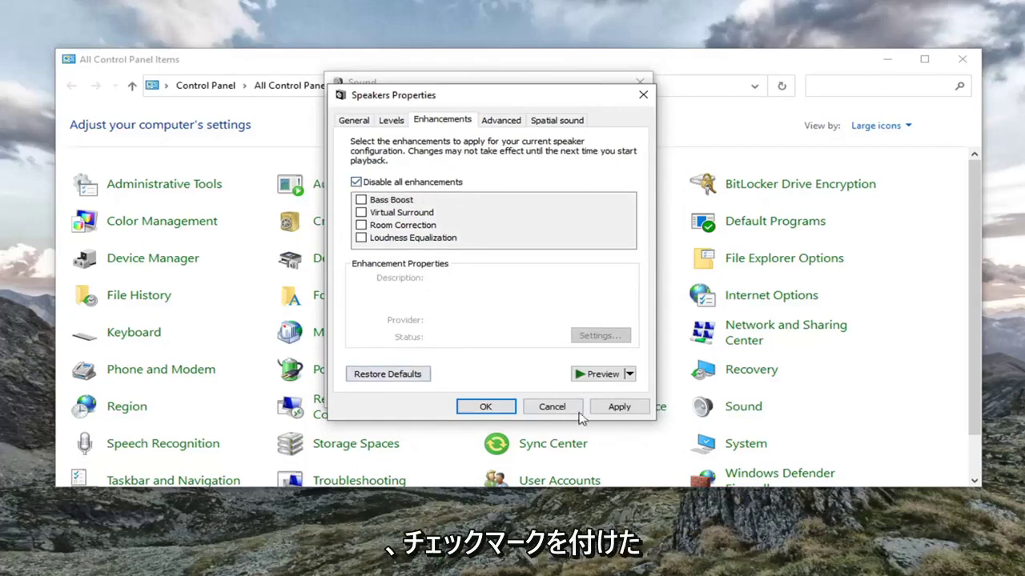
left_click(488, 409)
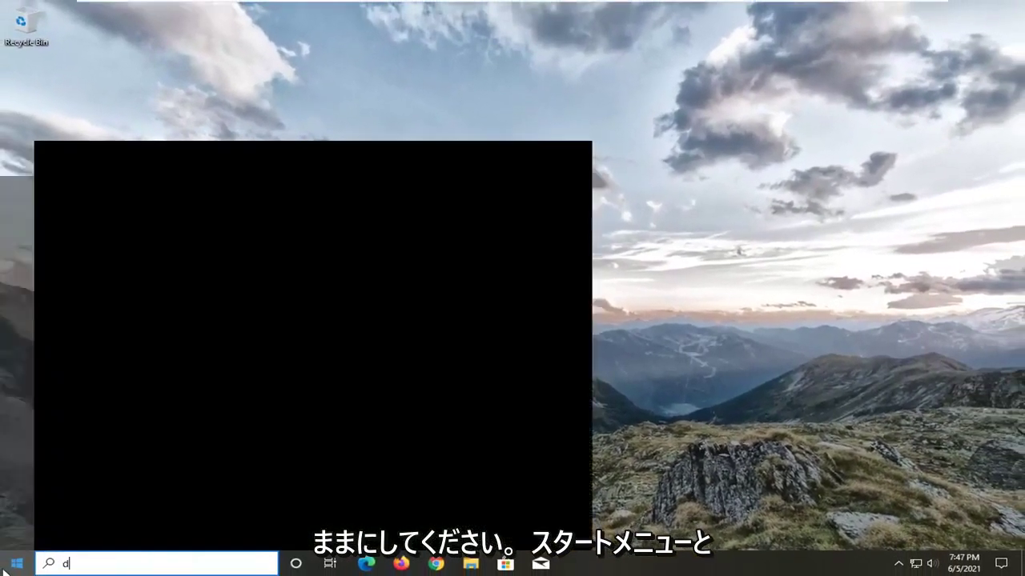
Find Device Manager with a 'device manager' search and show the High Definition Audio Device context menu
type("evice manager")
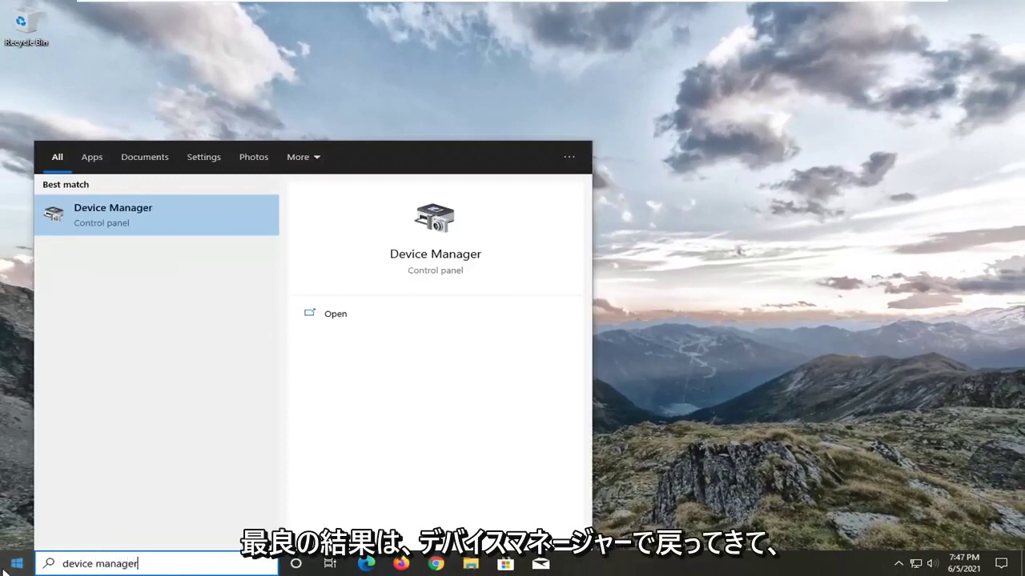
left_click(120, 218)
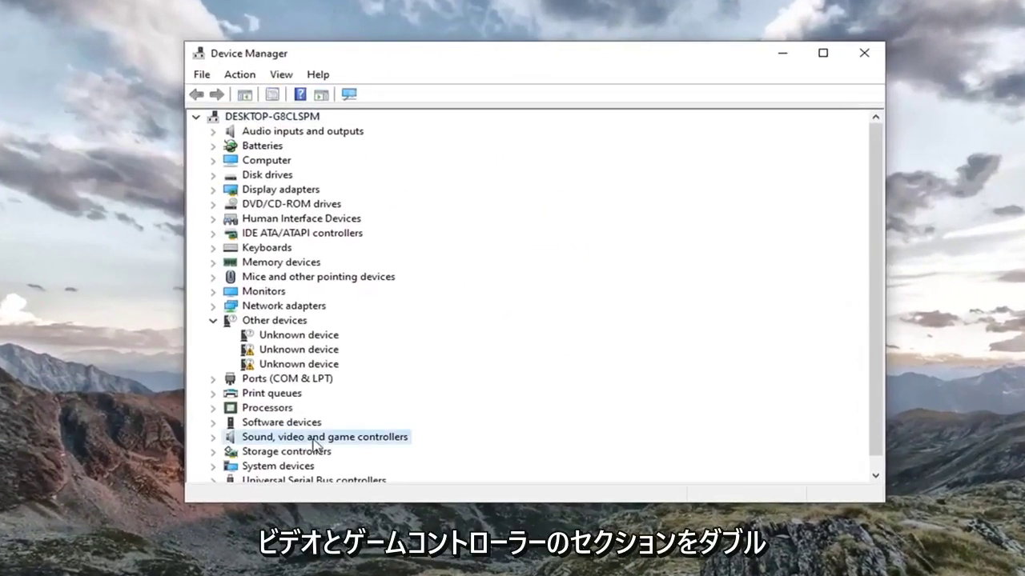
scroll(310, 416, "down", 1)
double_click(268, 423)
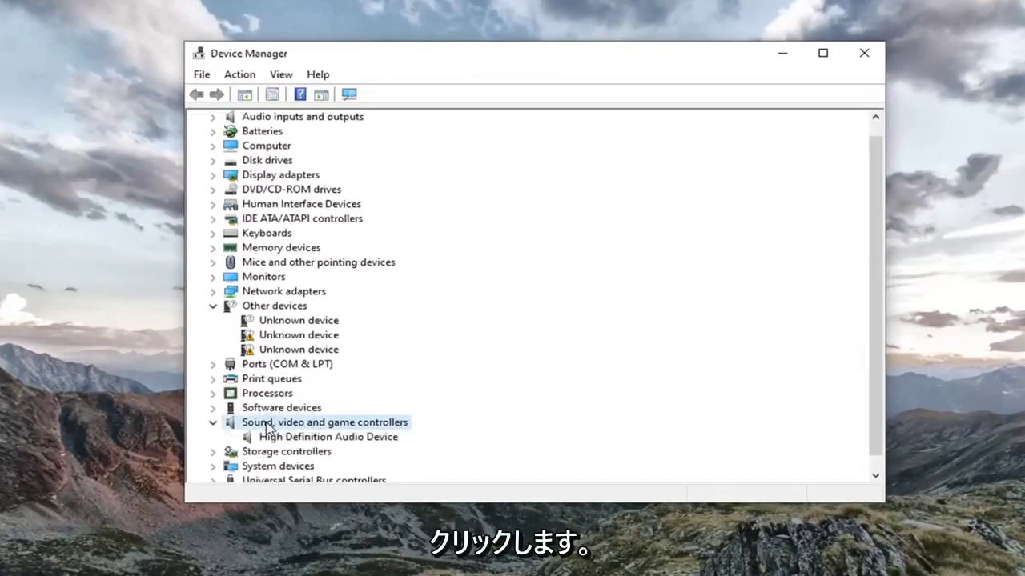
scroll(267, 424, "down", 1)
left_click(355, 425)
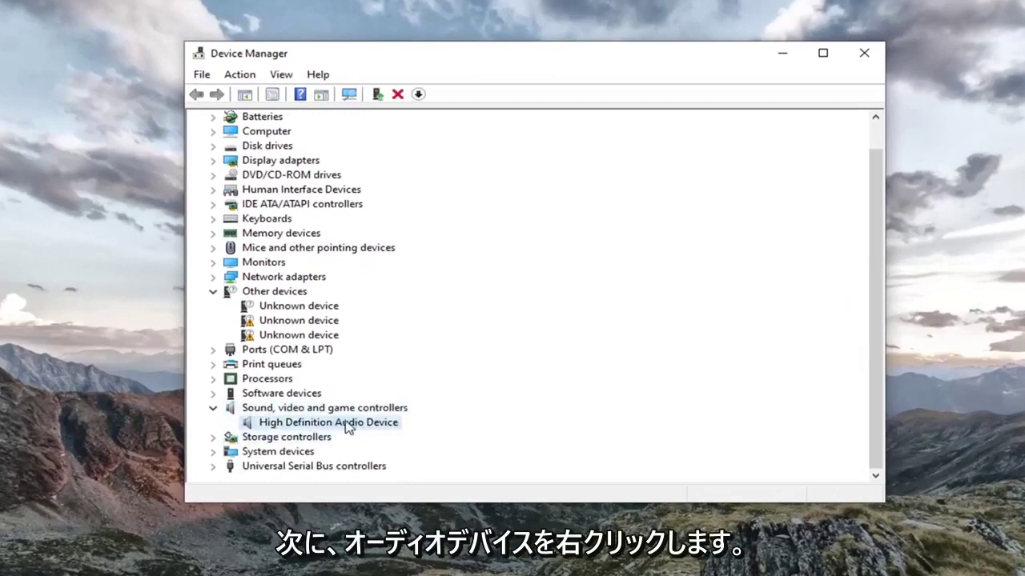
right_click(348, 427)
key("Escape")
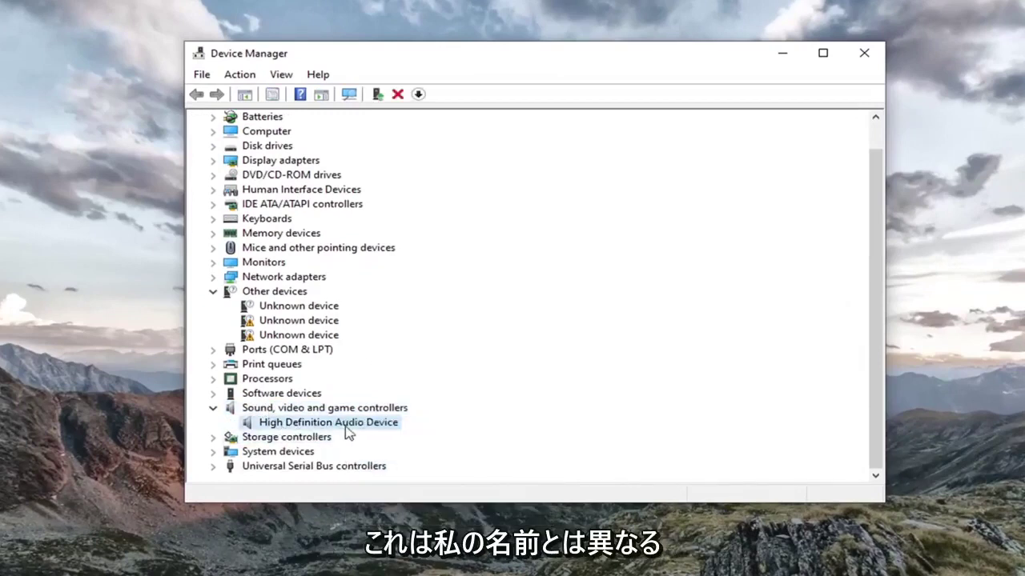
right_click(350, 432)
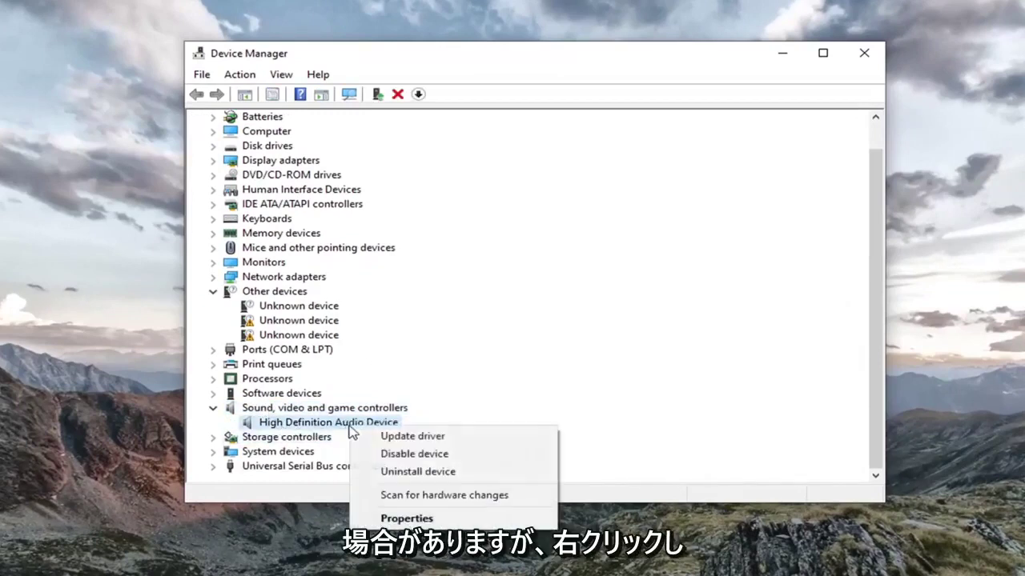
Manually pick and install the High Definition Audio Device driver from this computer, accepting the warning
left_click(415, 437)
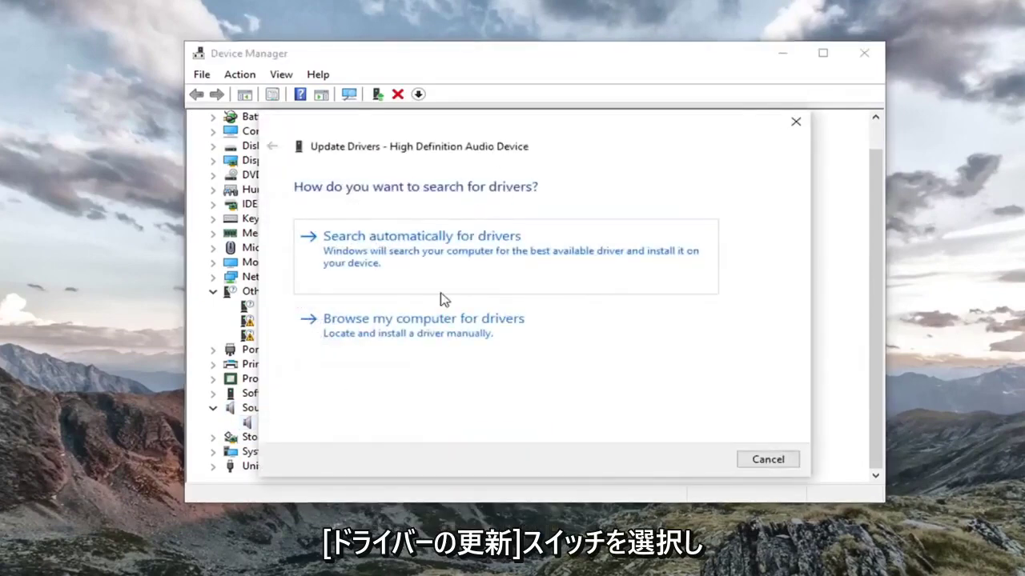
left_click(446, 340)
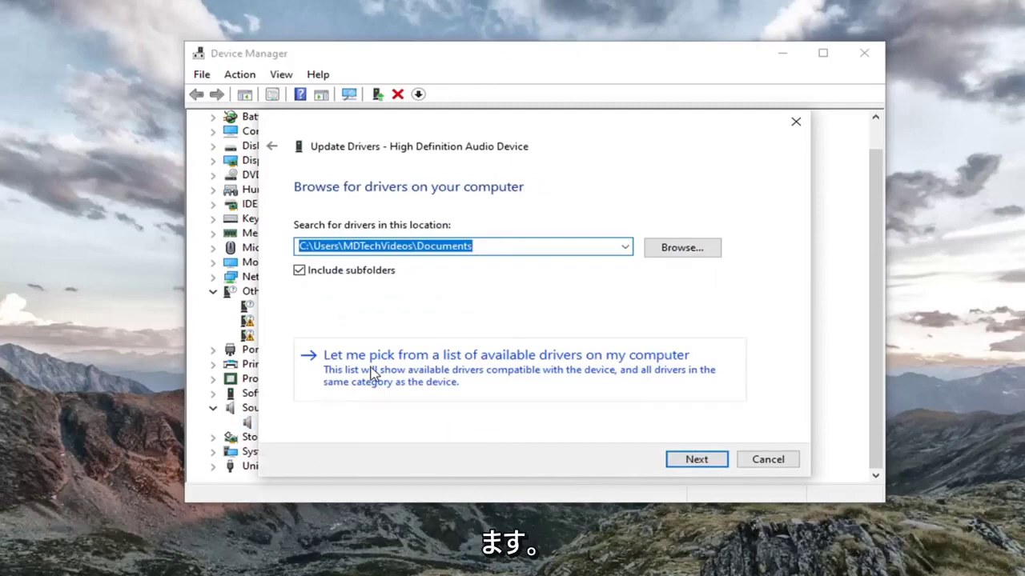
left_click(558, 373)
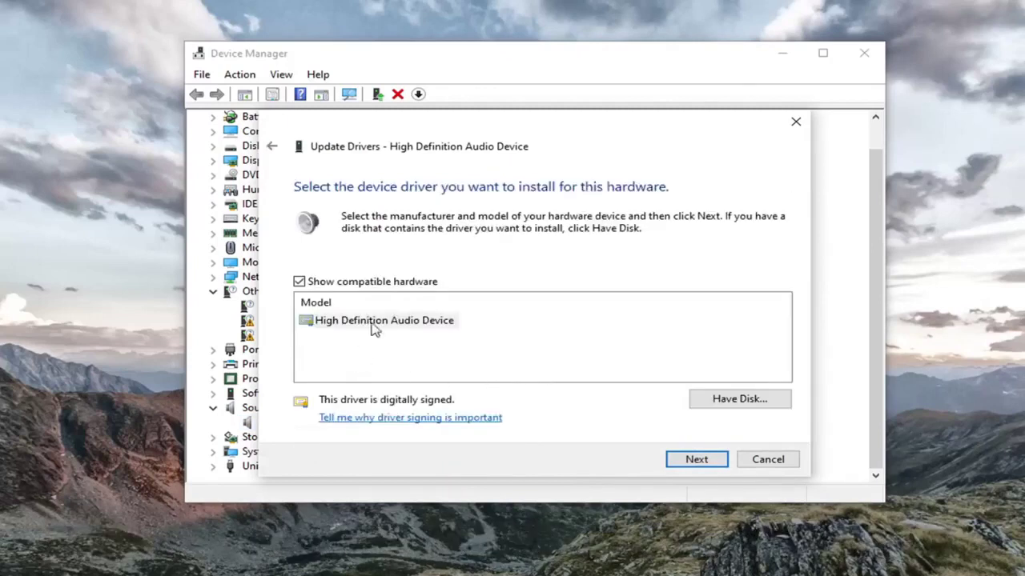
left_click(400, 321)
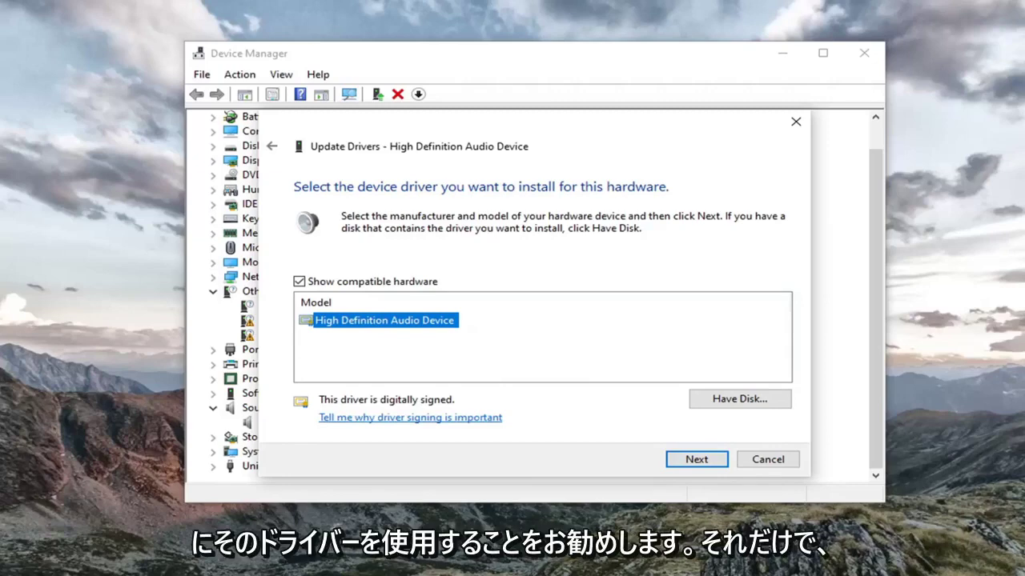
left_click(688, 459)
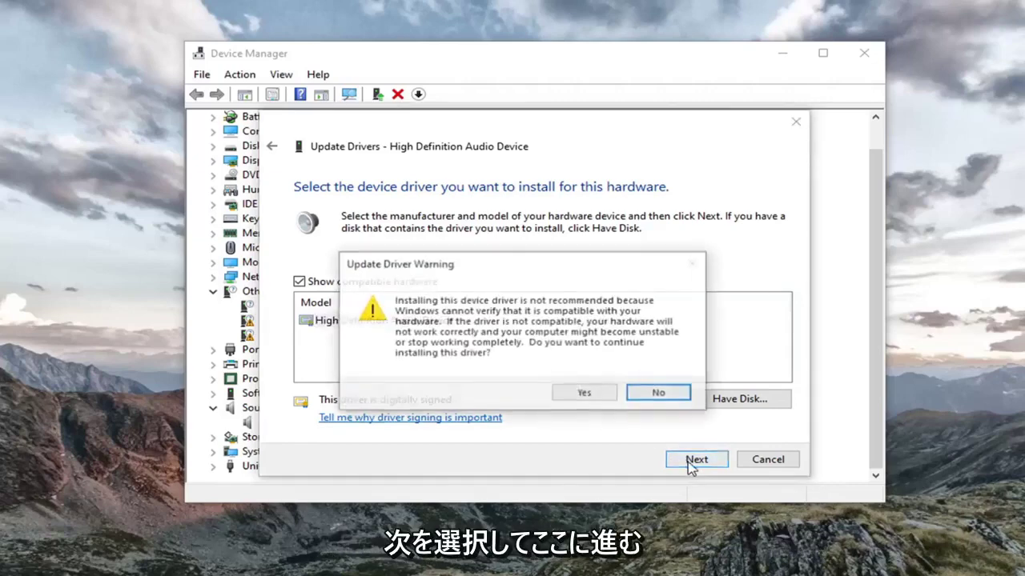
left_click(585, 393)
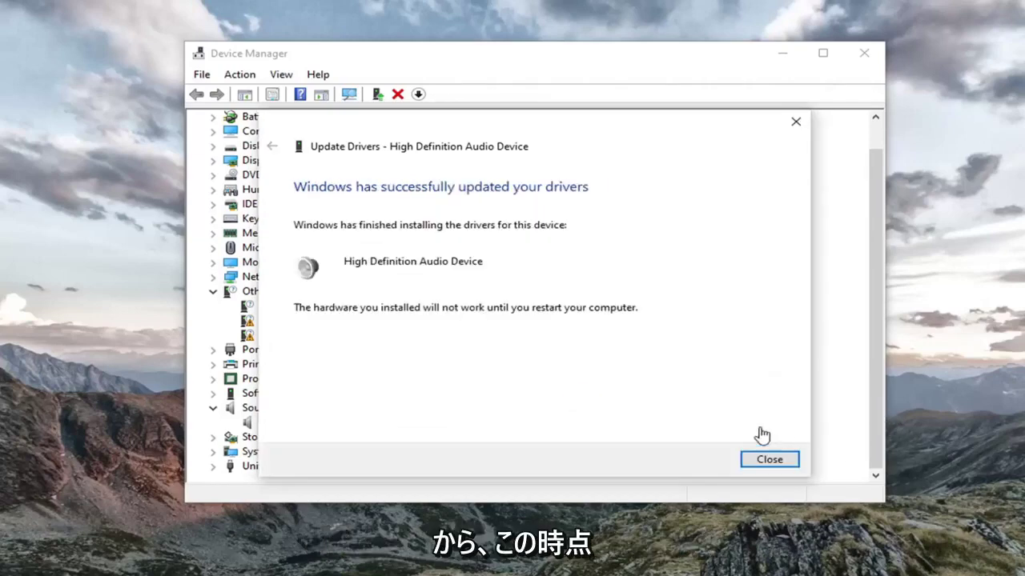
Close the Update Drivers dialog and accept the System Settings Change prompt to restart
left_click(769, 459)
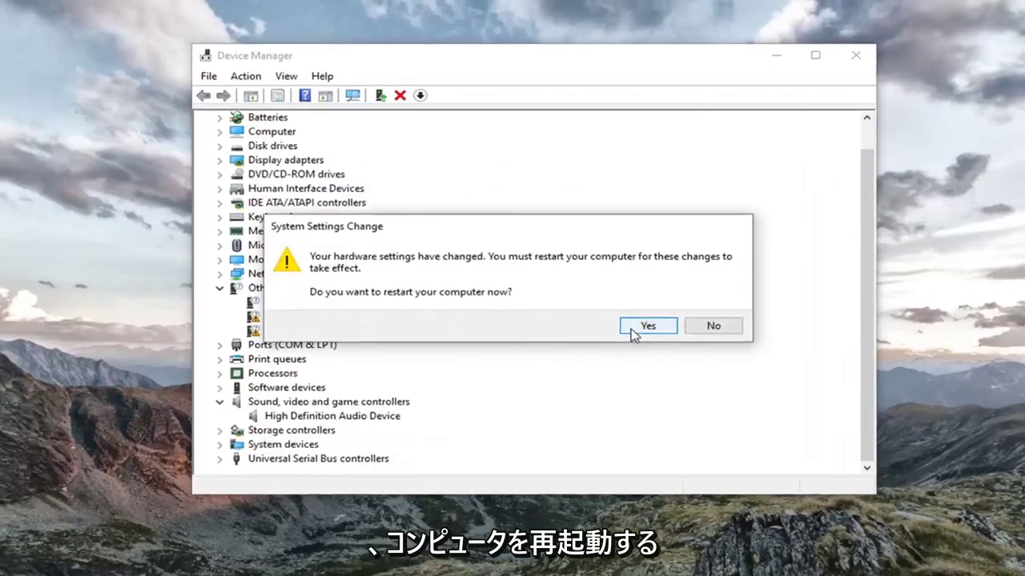
left_click(647, 332)
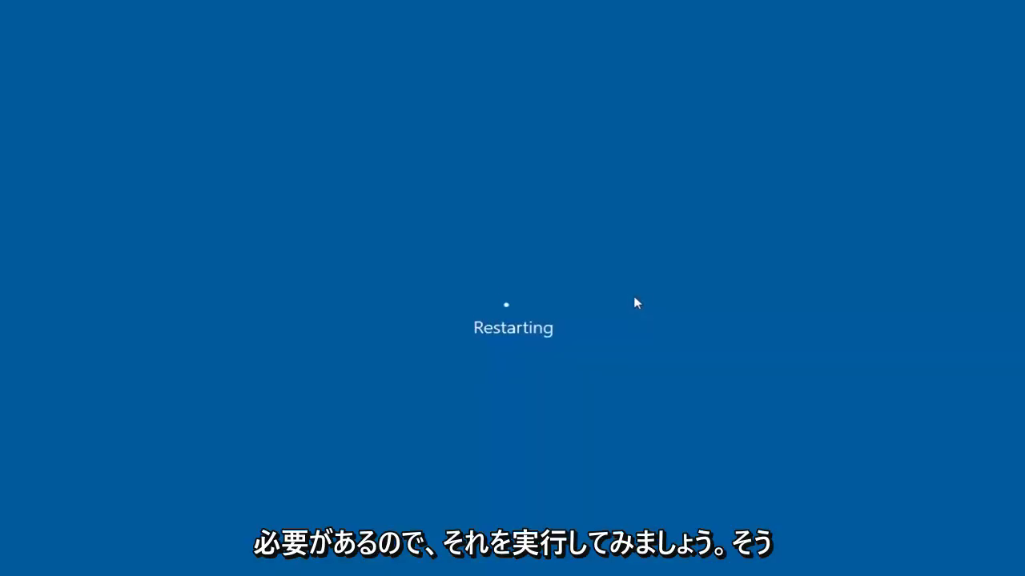